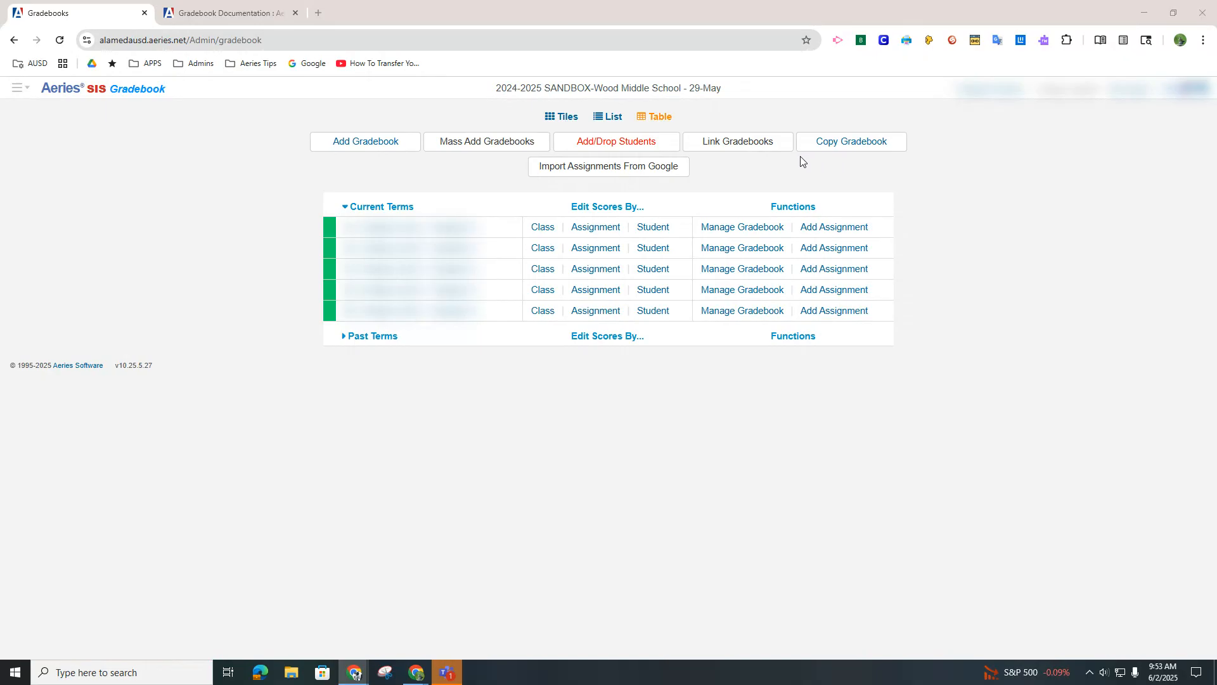
# Create a new gradebook from the MS Points-Based Template with period P2, section 153, associated as its primary gradebook section
pyautogui.click(369, 147)
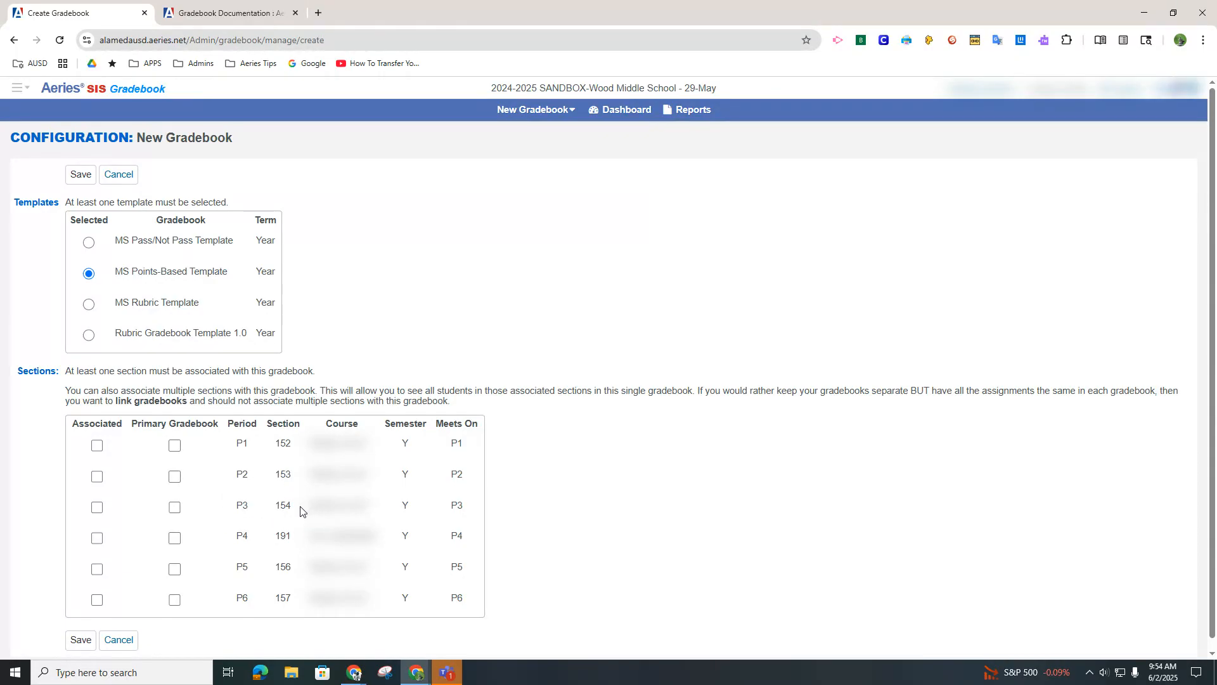
pyautogui.click(175, 477)
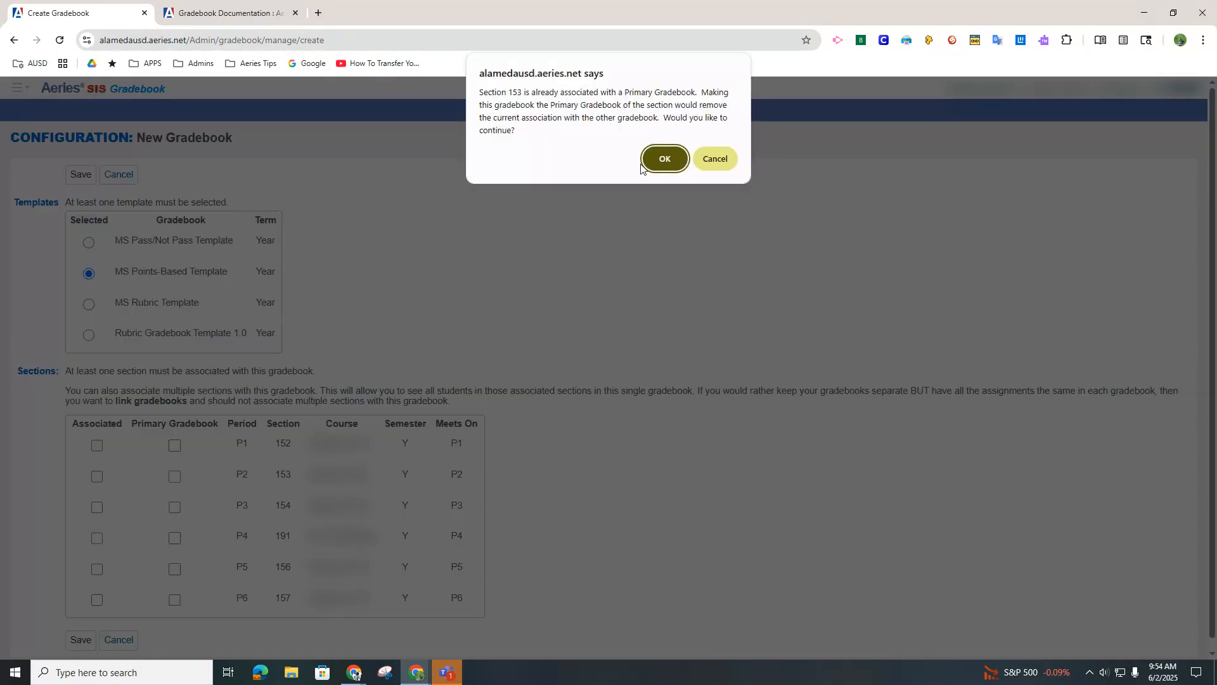
pyautogui.click(659, 157)
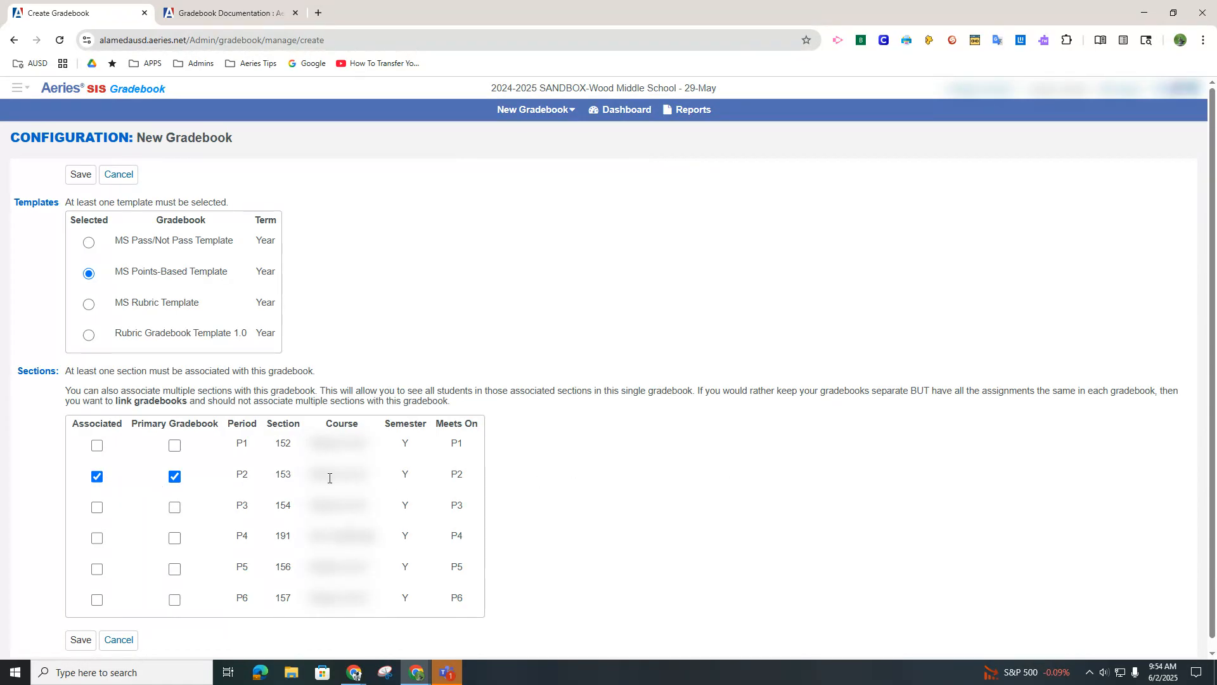
pyautogui.click(80, 641)
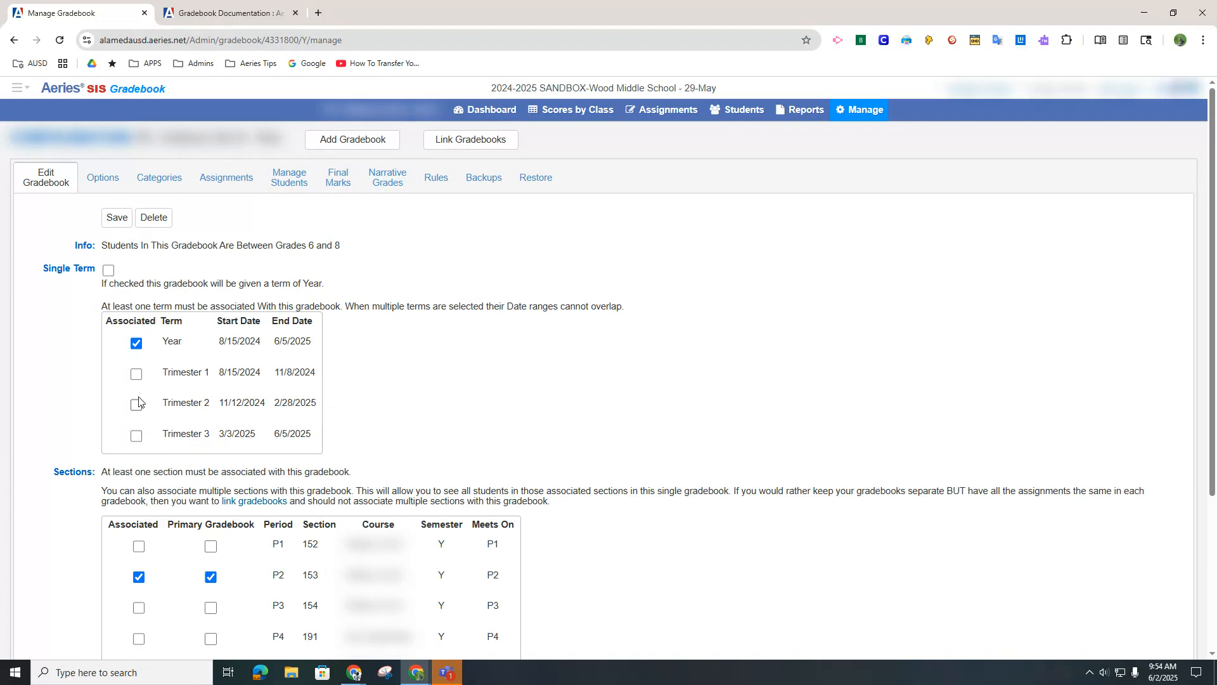
# Replace the gradebook's associated Year term with Trimester 3, accepting the term removal
pyautogui.click(136, 348)
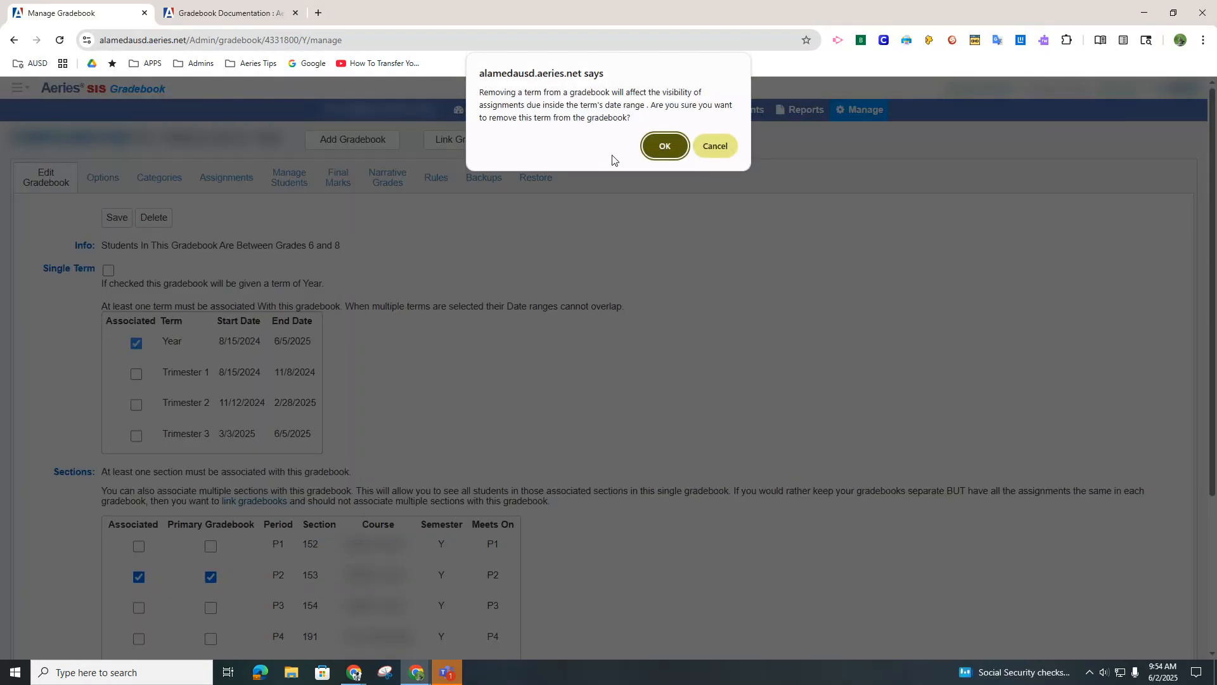
pyautogui.click(661, 146)
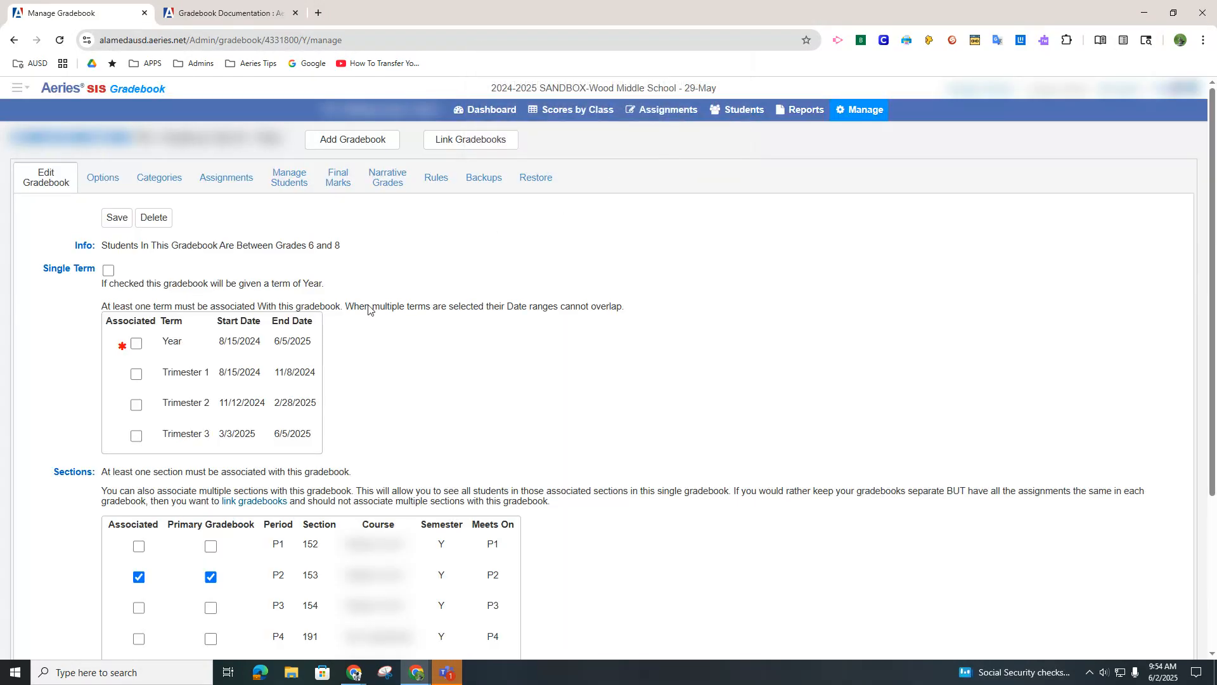
pyautogui.click(137, 438)
# Rename the gradebook with period 00 and name Mock Gradebook, and save the configuration
pyautogui.moveTo(1212, 429); pyautogui.dragTo(1194, 508)
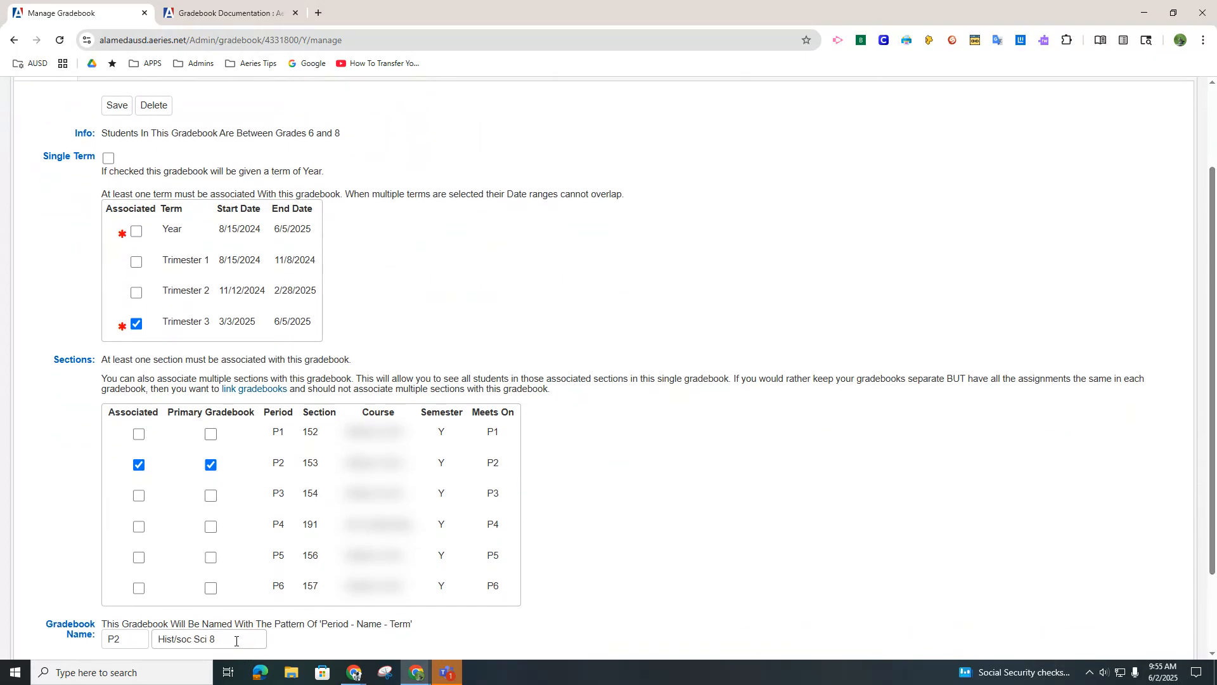
pyautogui.moveTo(236, 641); pyautogui.dragTo(153, 635)
pyautogui.write('Mo')
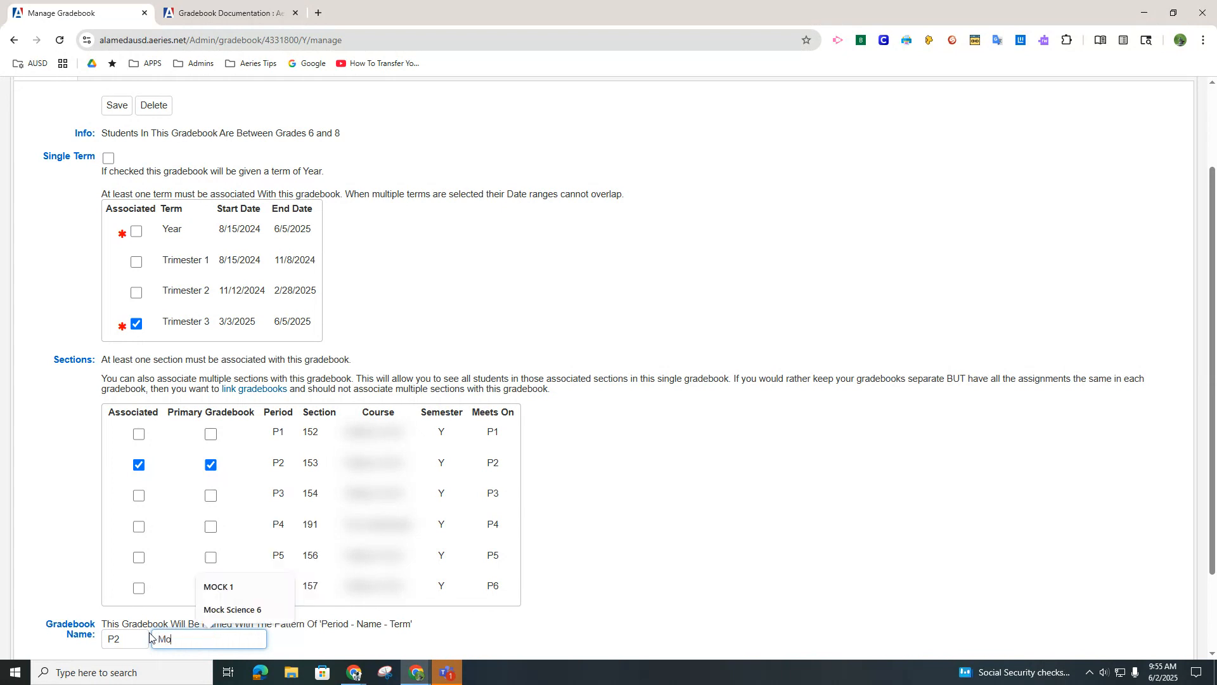
pyautogui.write('ck Gradebook')
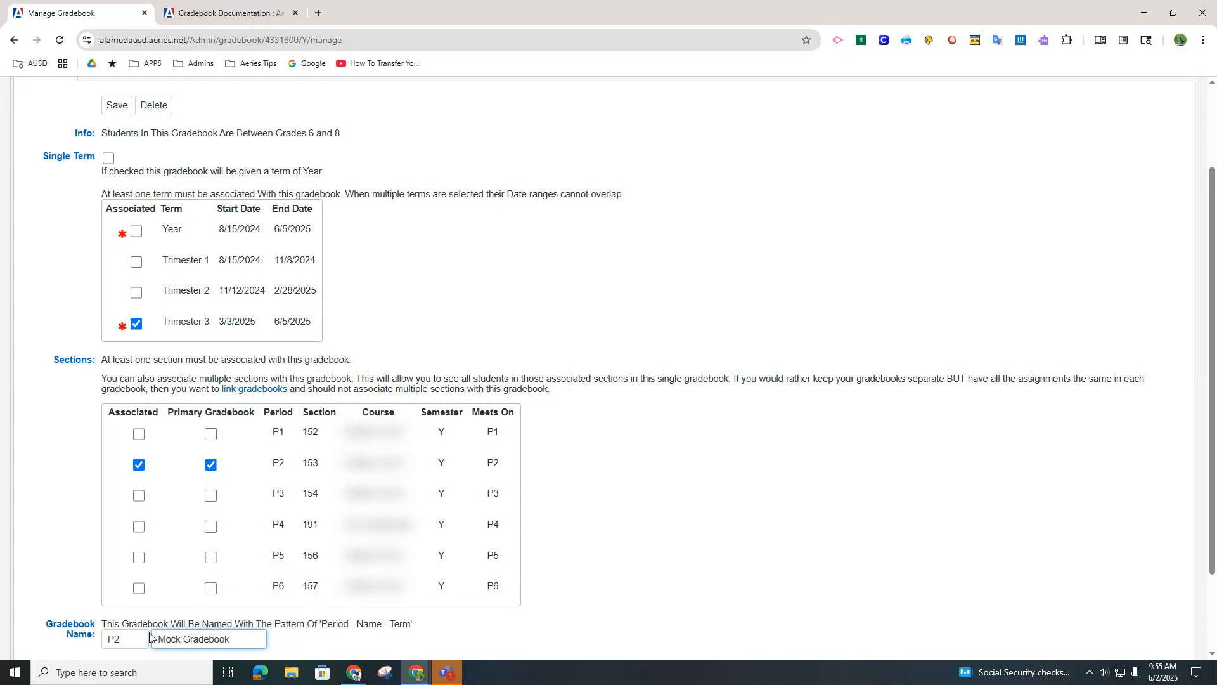
pyautogui.moveTo(136, 641); pyautogui.dragTo(102, 638)
pyautogui.write('00')
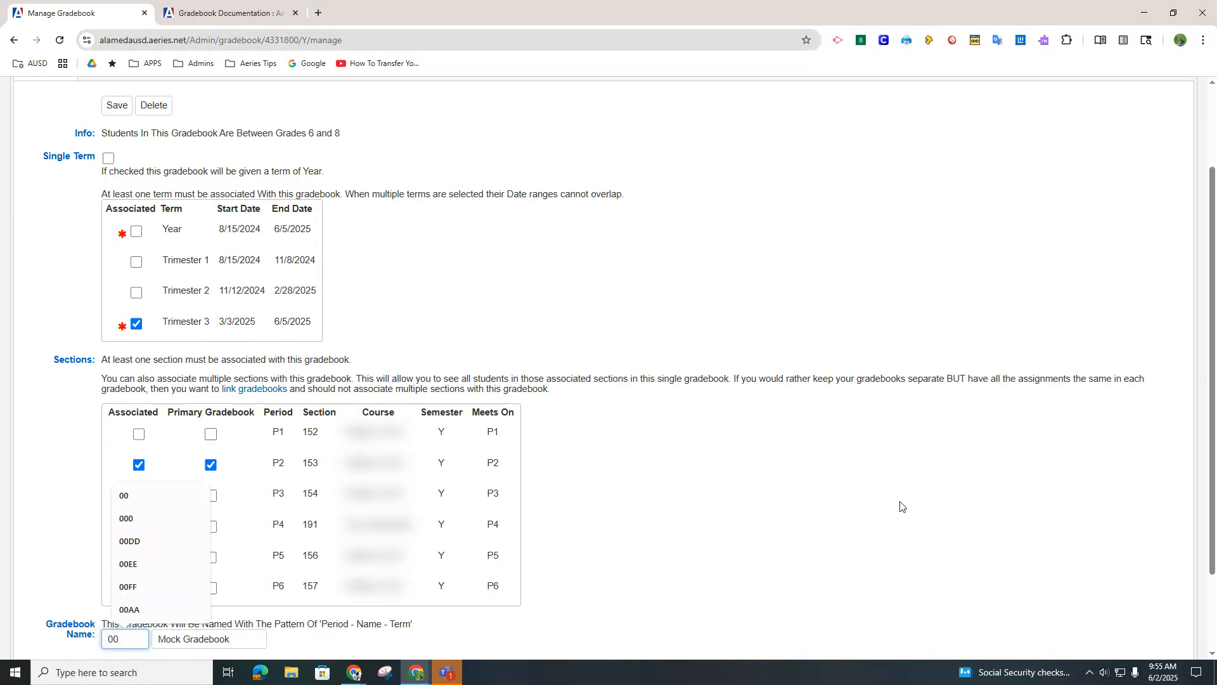
pyautogui.click(117, 110)
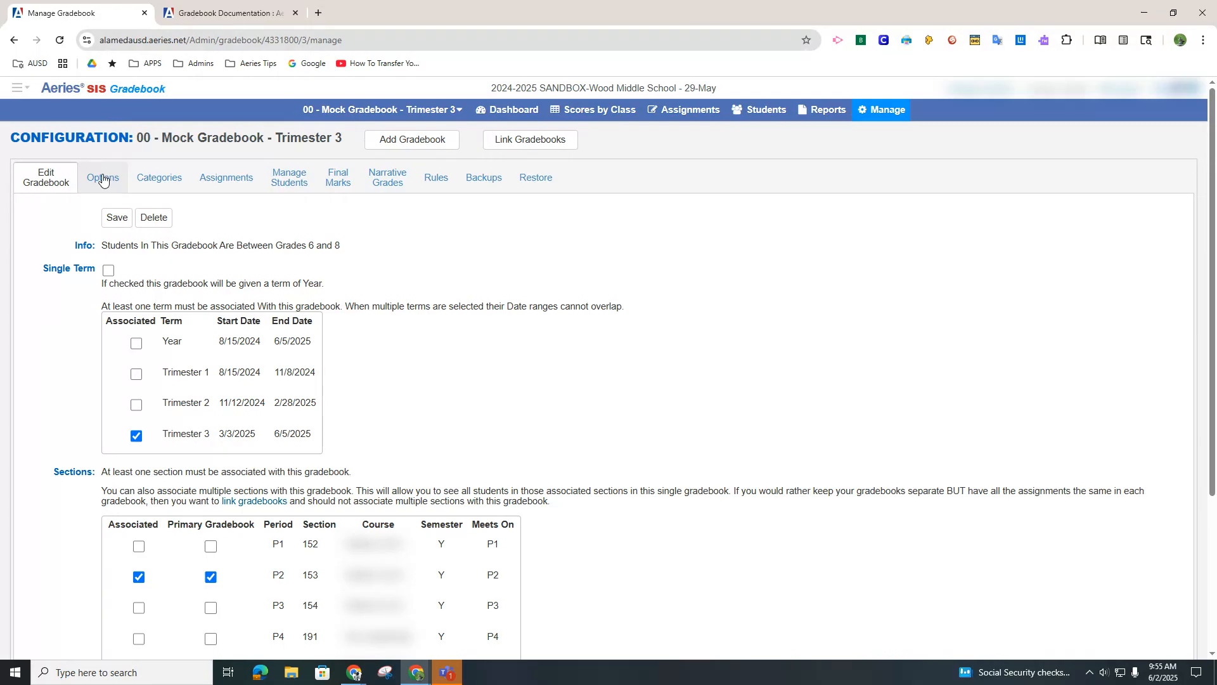
# Review the gradebook's options, toggling its hiding from parents and students on and off and viewing the Scores By Class sort choices
pyautogui.click(102, 181)
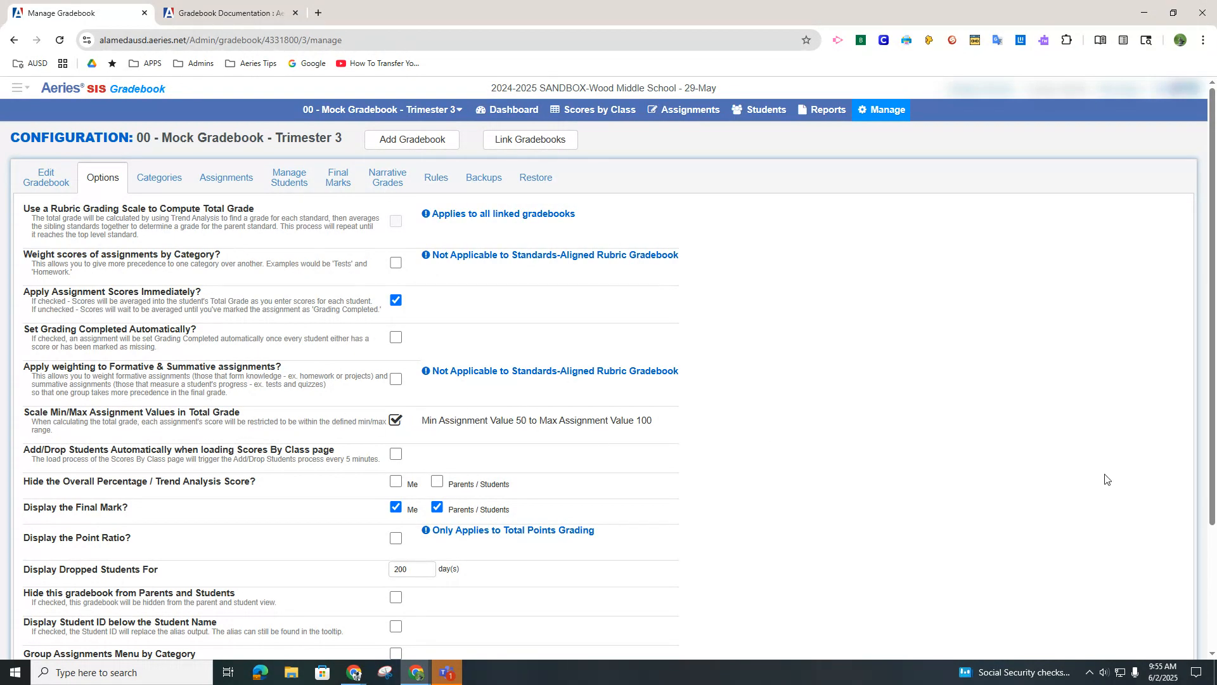
pyautogui.scroll(-1, 1213, 493)
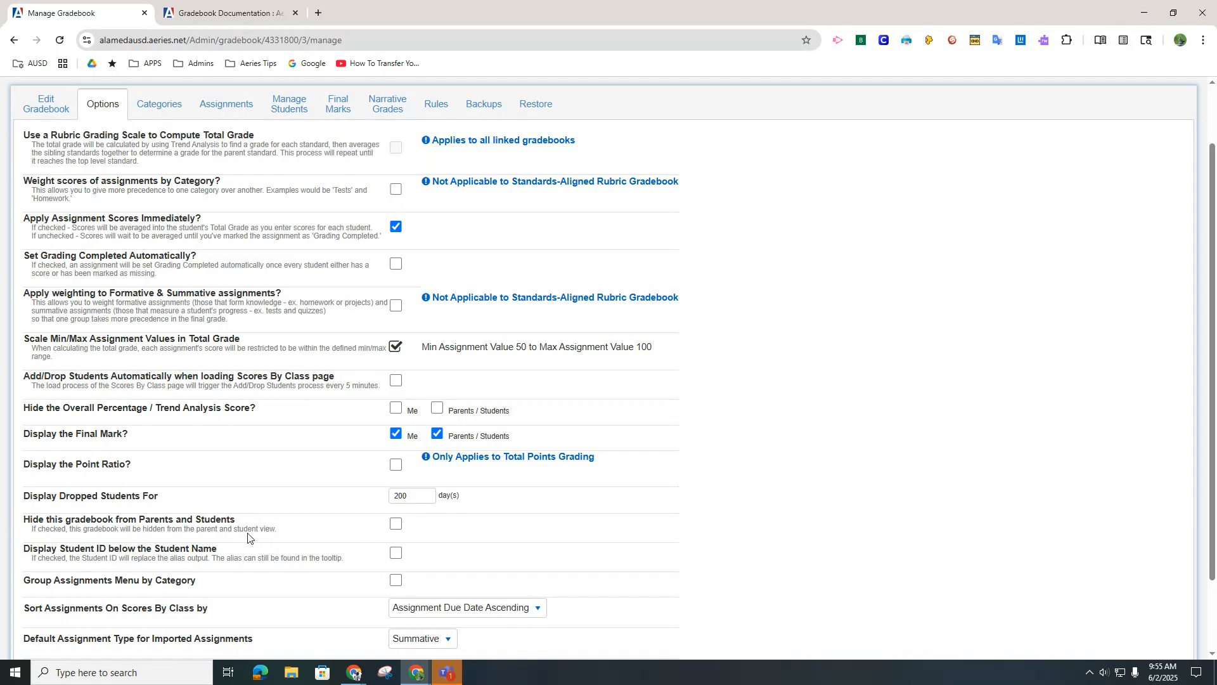
pyautogui.click(396, 528)
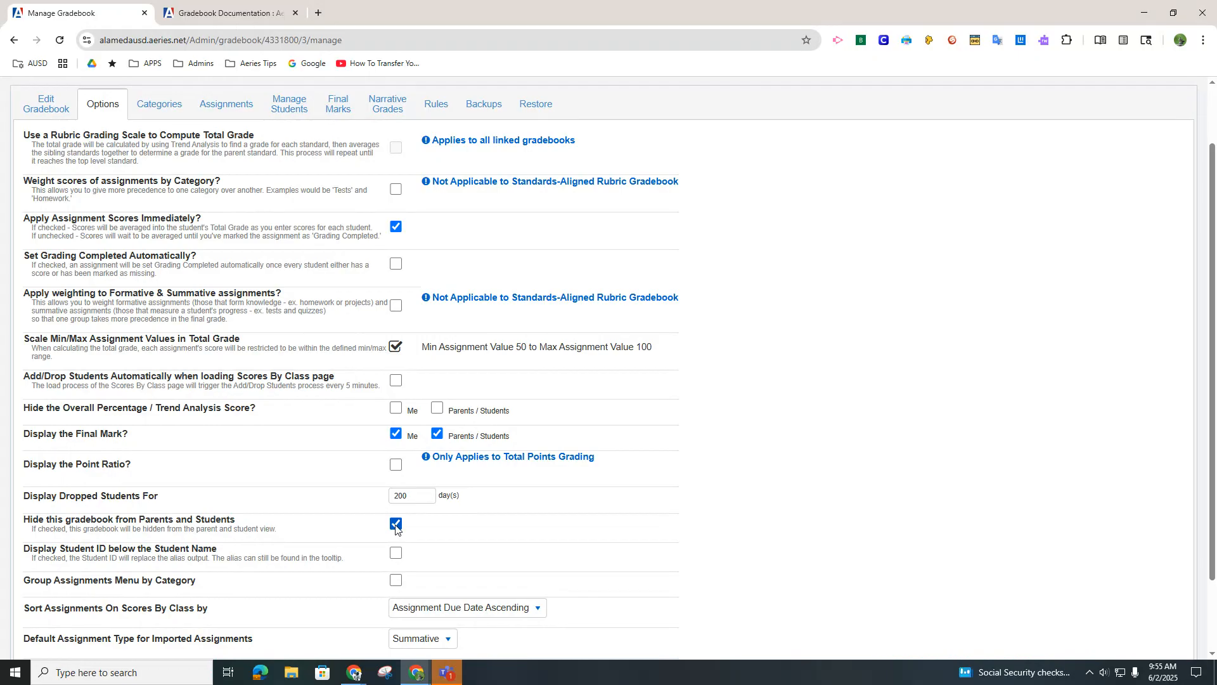
pyautogui.click(395, 525)
pyautogui.moveTo(1211, 553); pyautogui.dragTo(1204, 594)
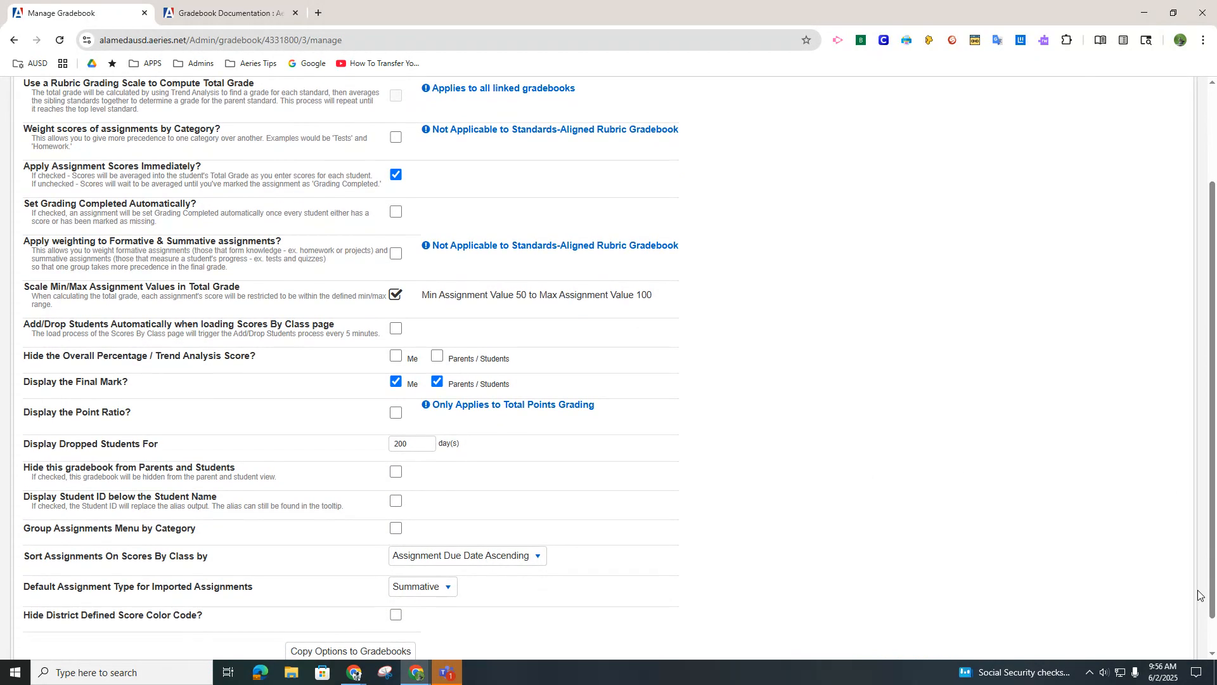
pyautogui.click(538, 558)
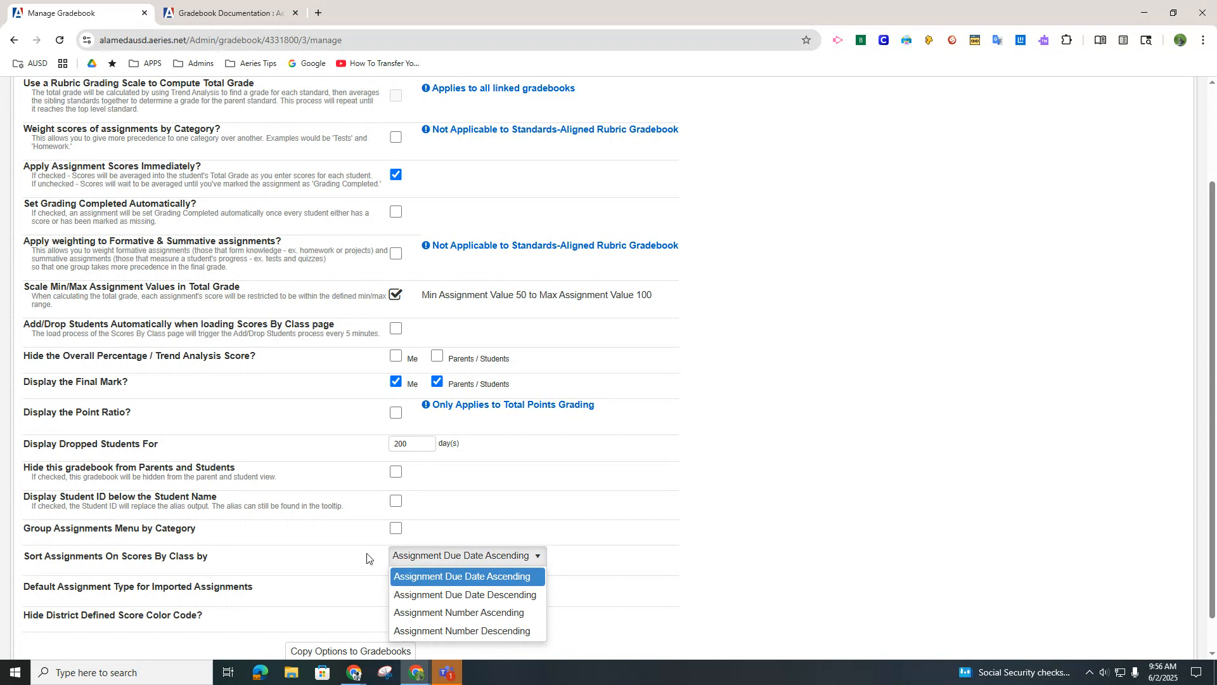
pyautogui.click(1025, 570)
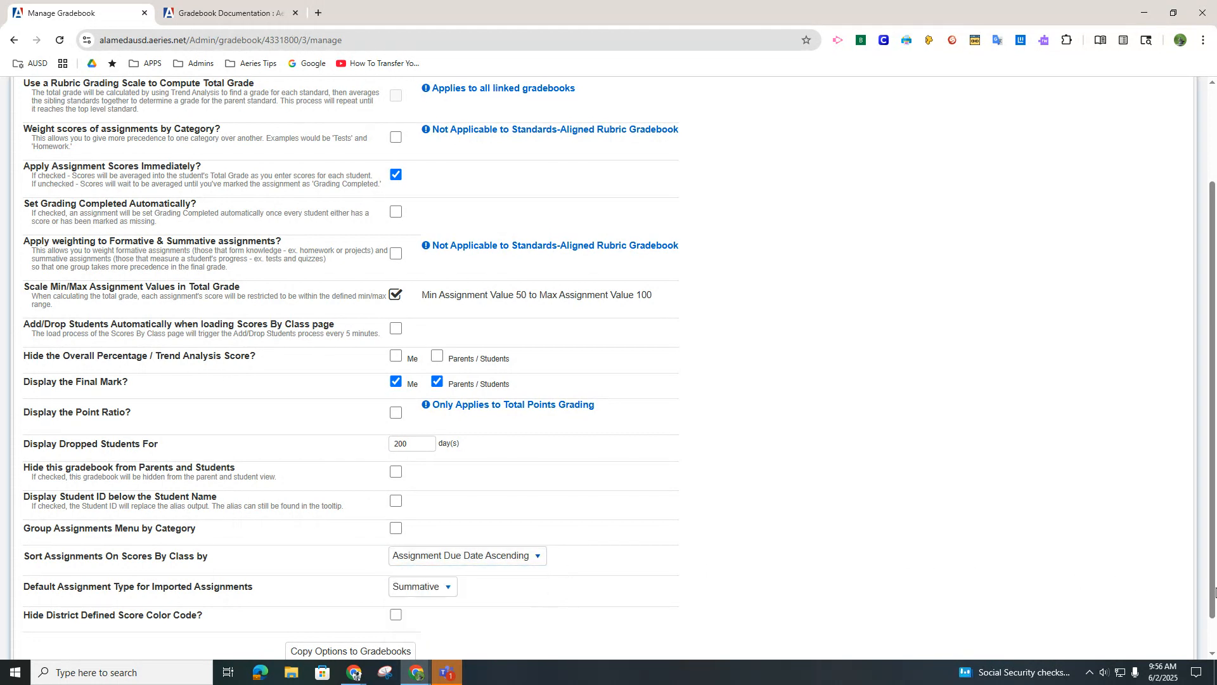
pyautogui.scroll(-1, 1213, 591)
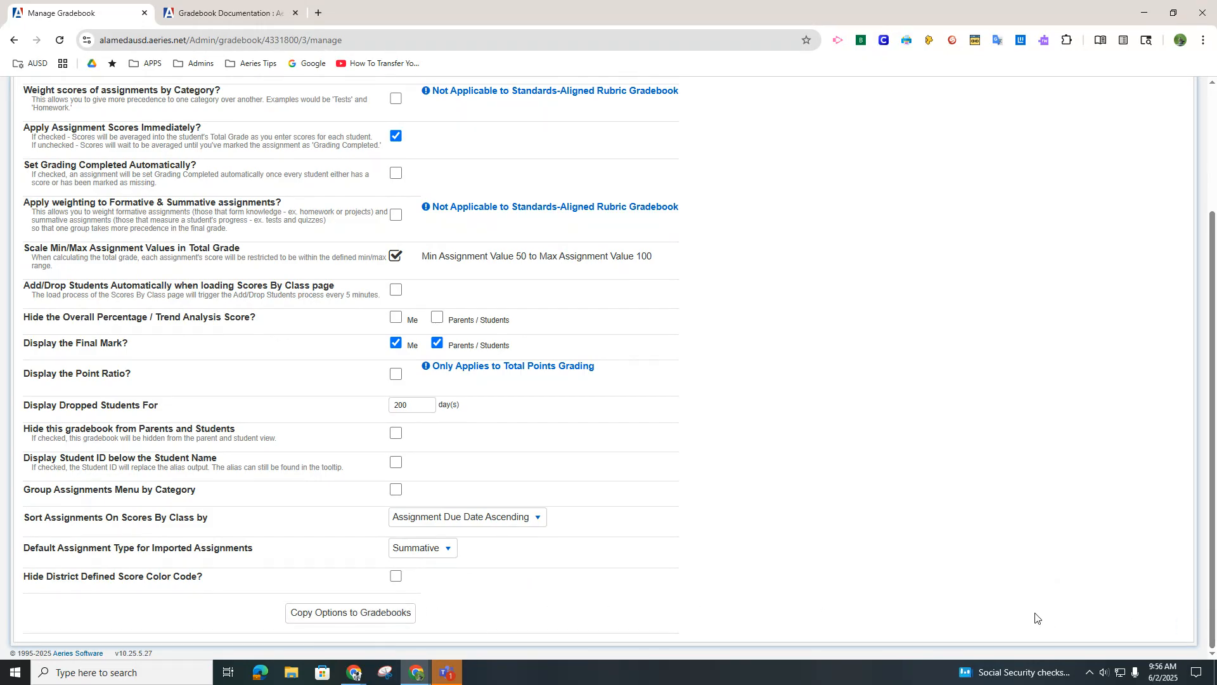
pyautogui.moveTo(1212, 469); pyautogui.dragTo(1213, 317)
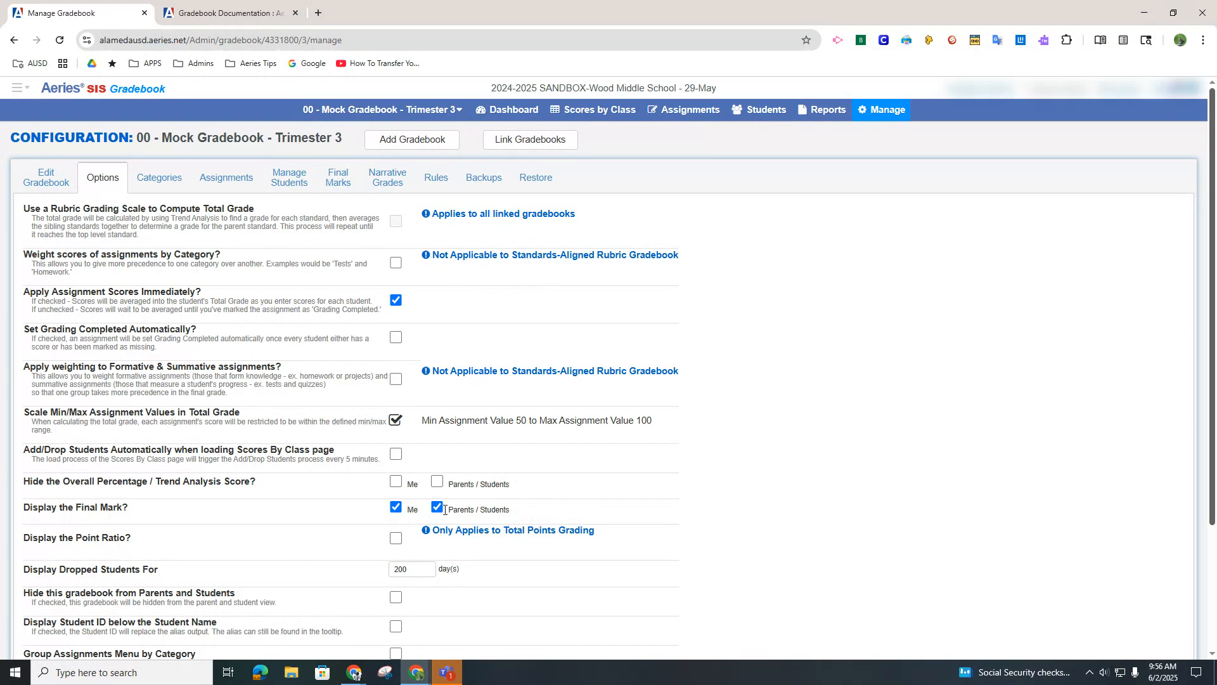
# Enable weighting for formative and summative assignments, with 6 percent formative and 94 percent summative
pyautogui.click(396, 380)
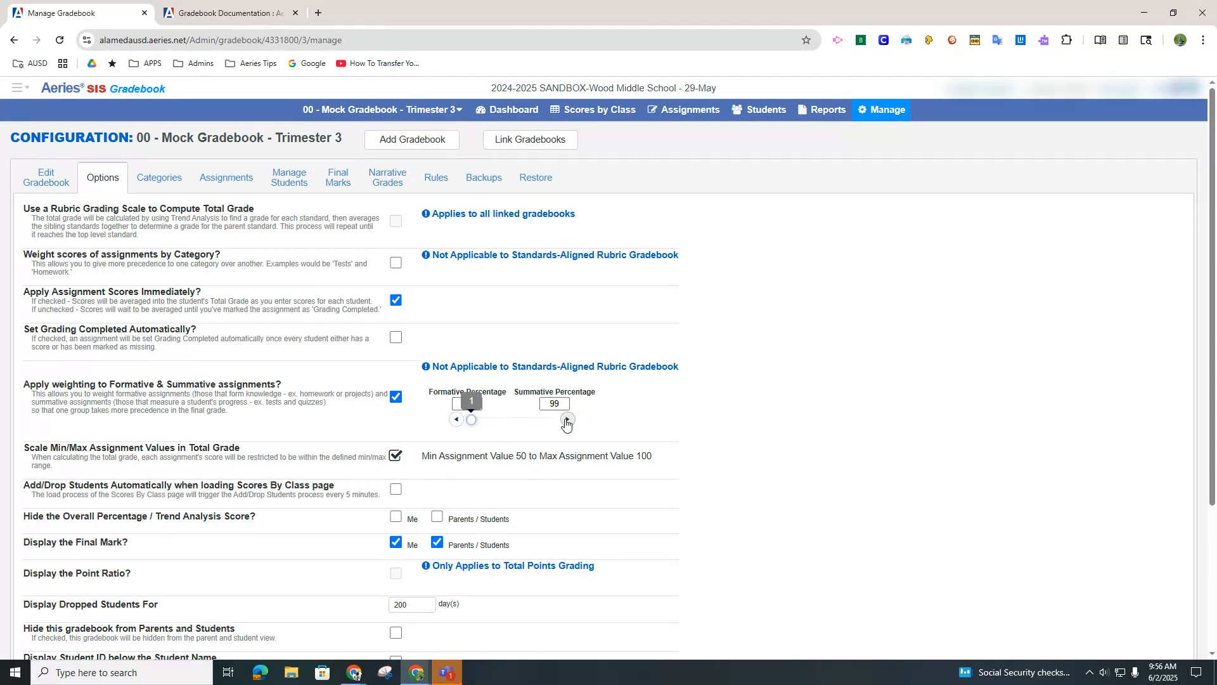
pyautogui.click(470, 419)
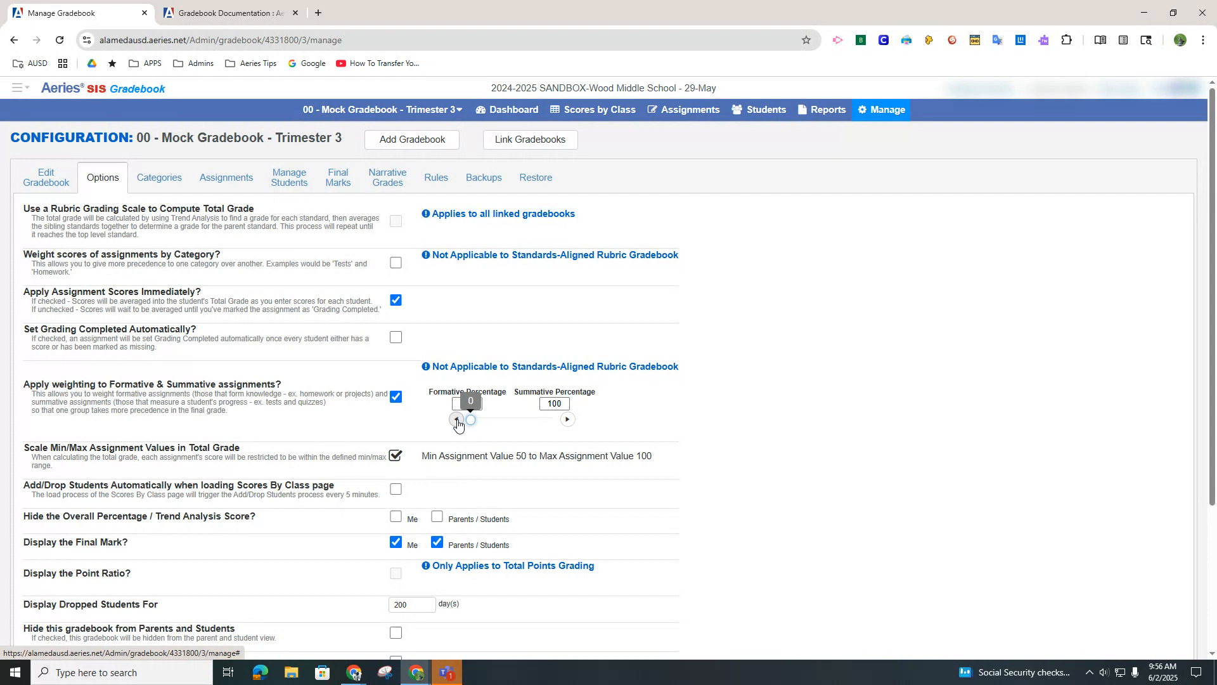
pyautogui.moveTo(470, 421); pyautogui.dragTo(511, 425)
pyautogui.moveTo(511, 424)
pyautogui.mouseDown()
pyautogui.moveTo(524, 423)
pyautogui.moveTo(500, 423)
pyautogui.moveTo(523, 423)
pyautogui.mouseUp()
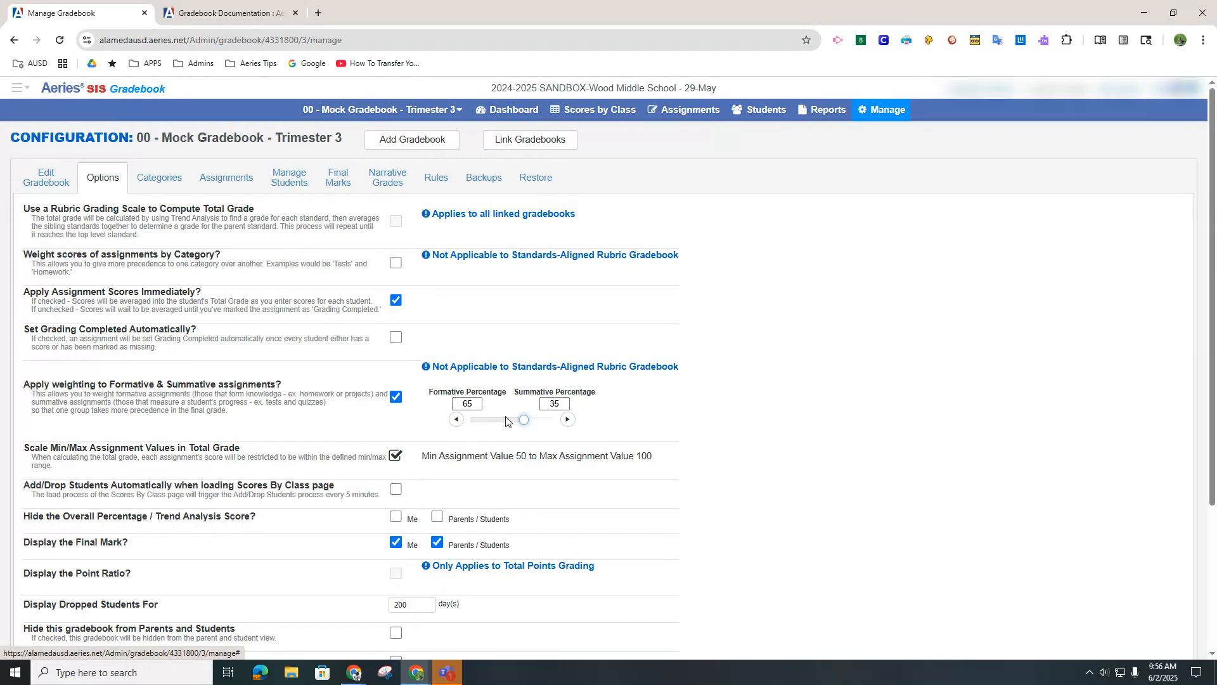
pyautogui.moveTo(526, 424); pyautogui.dragTo(476, 423)
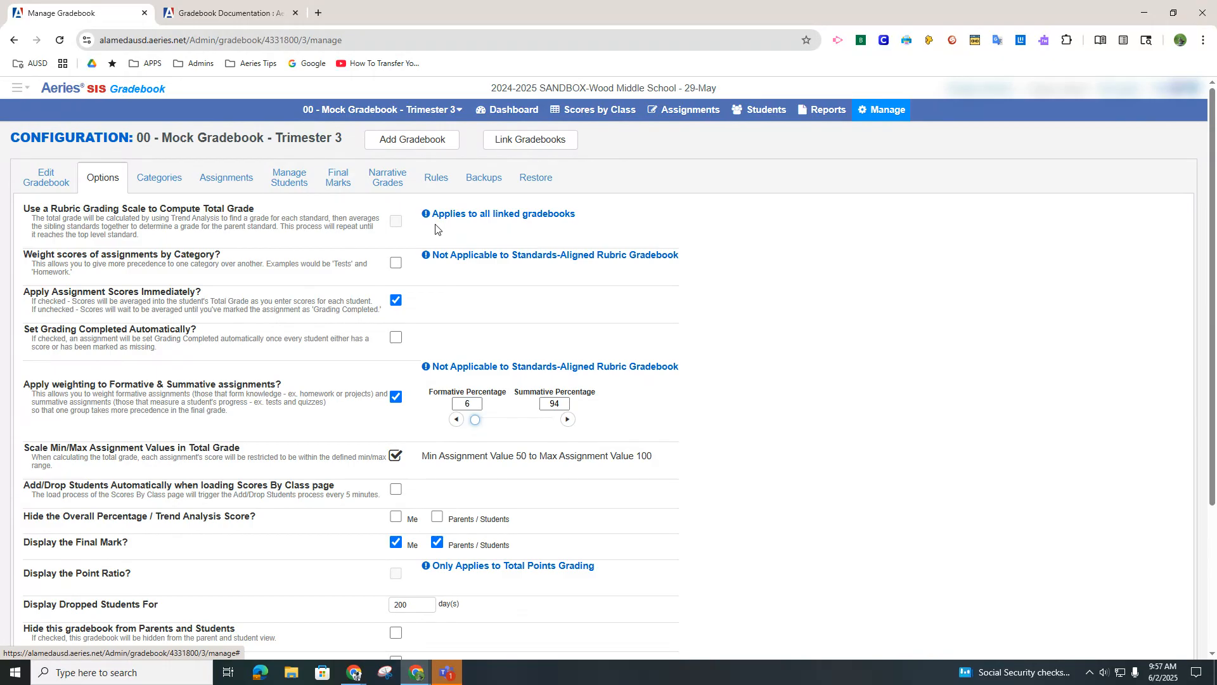
# Examine the gradebook's category, assignment, student management and final mark settings
pyautogui.click(164, 186)
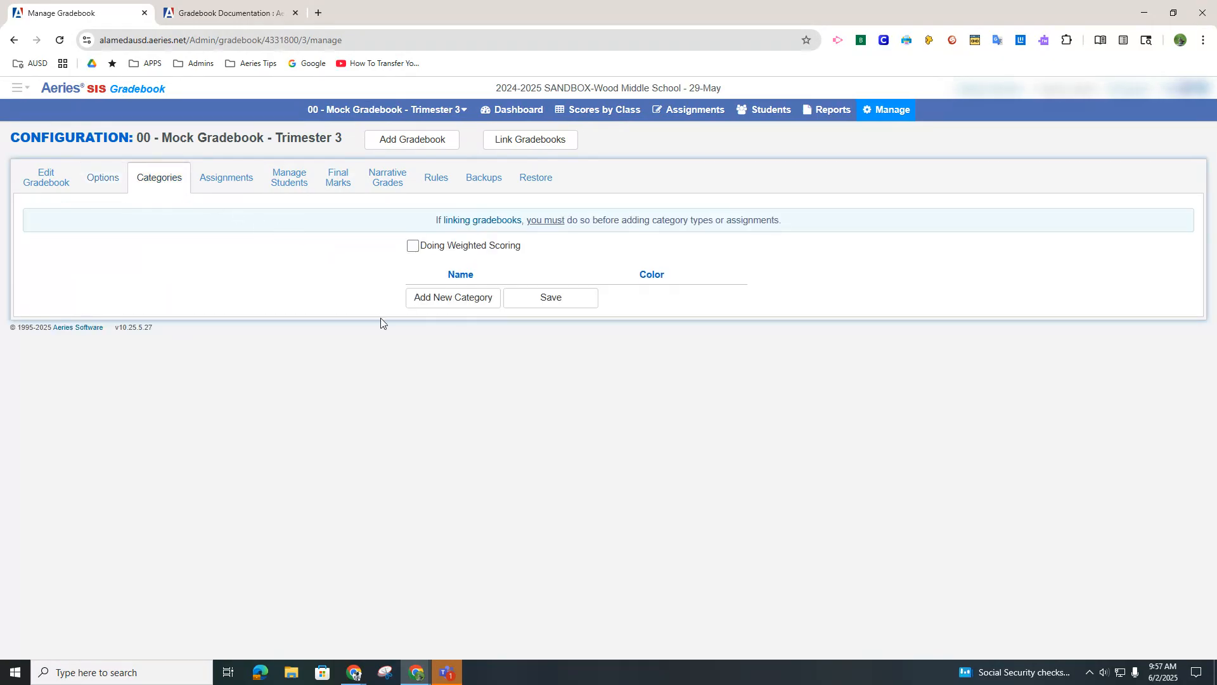
pyautogui.click(239, 187)
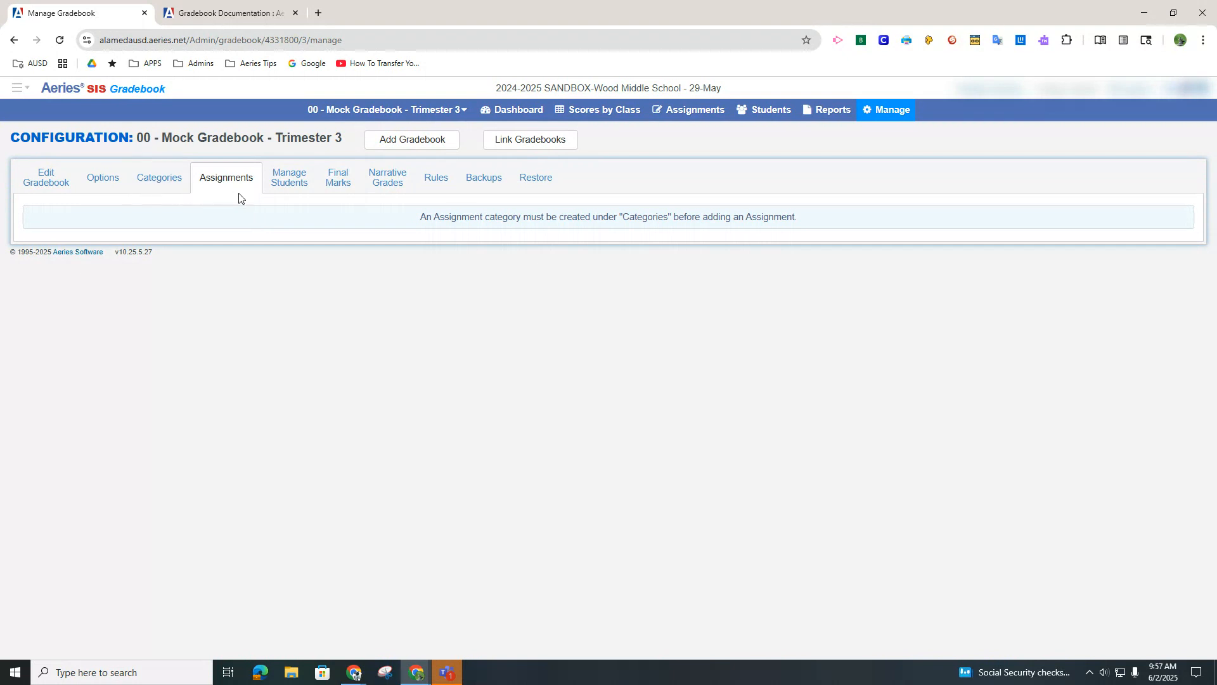
pyautogui.click(286, 184)
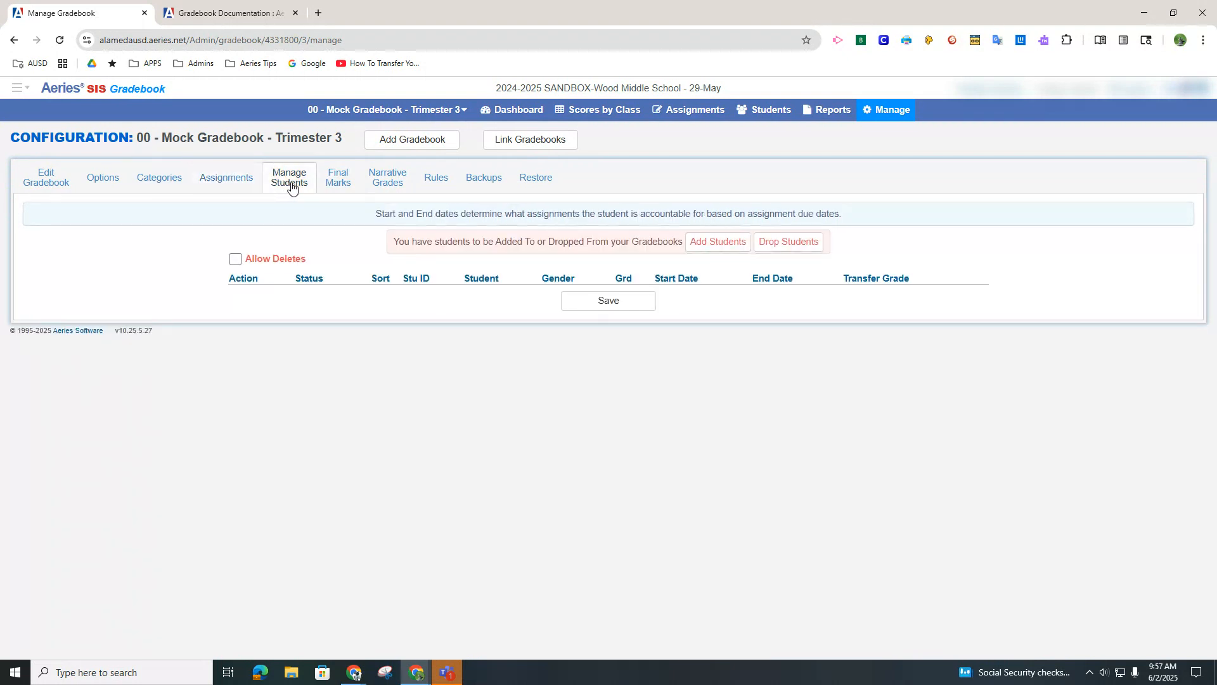
pyautogui.click(330, 183)
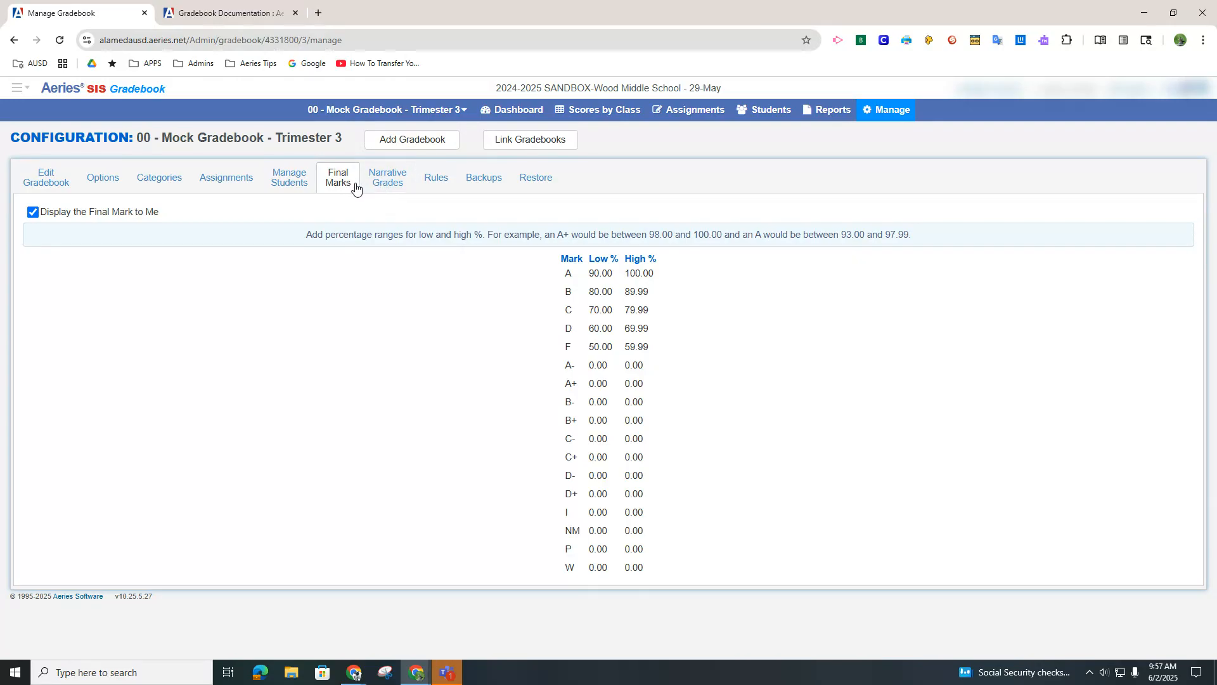
# Return to the gradebook dashboard and select all six sections, P1 to P6, for mass adding gradebooks
pyautogui.click(510, 111)
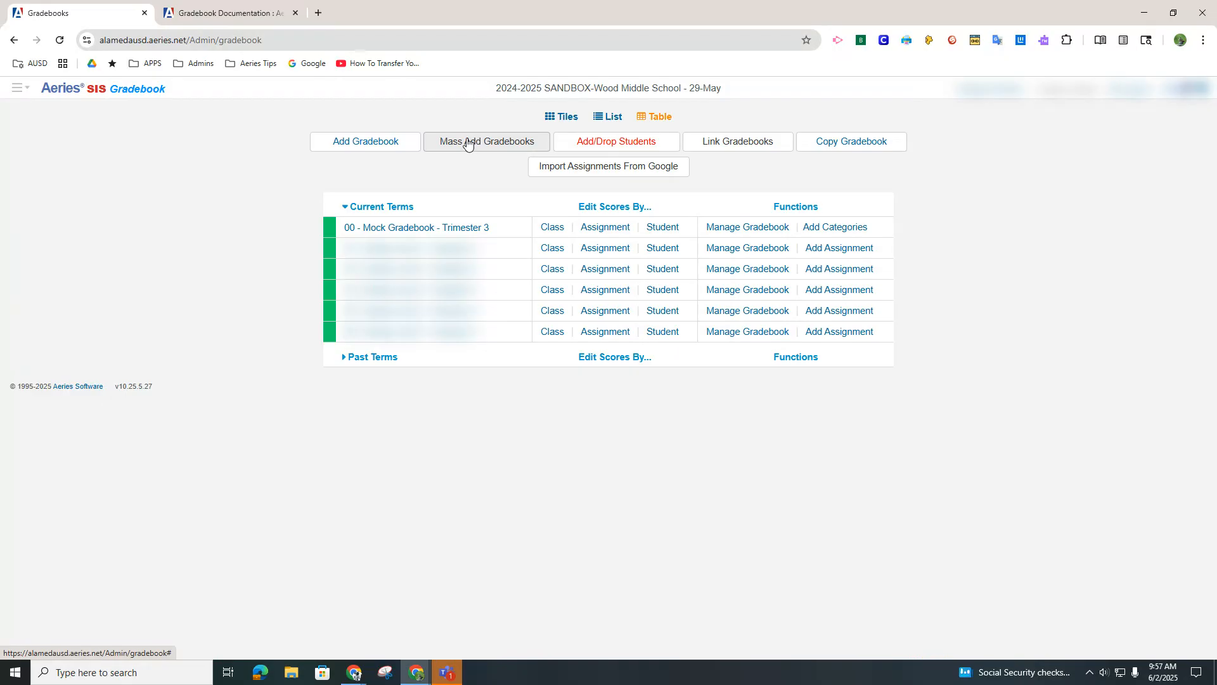
pyautogui.click(467, 143)
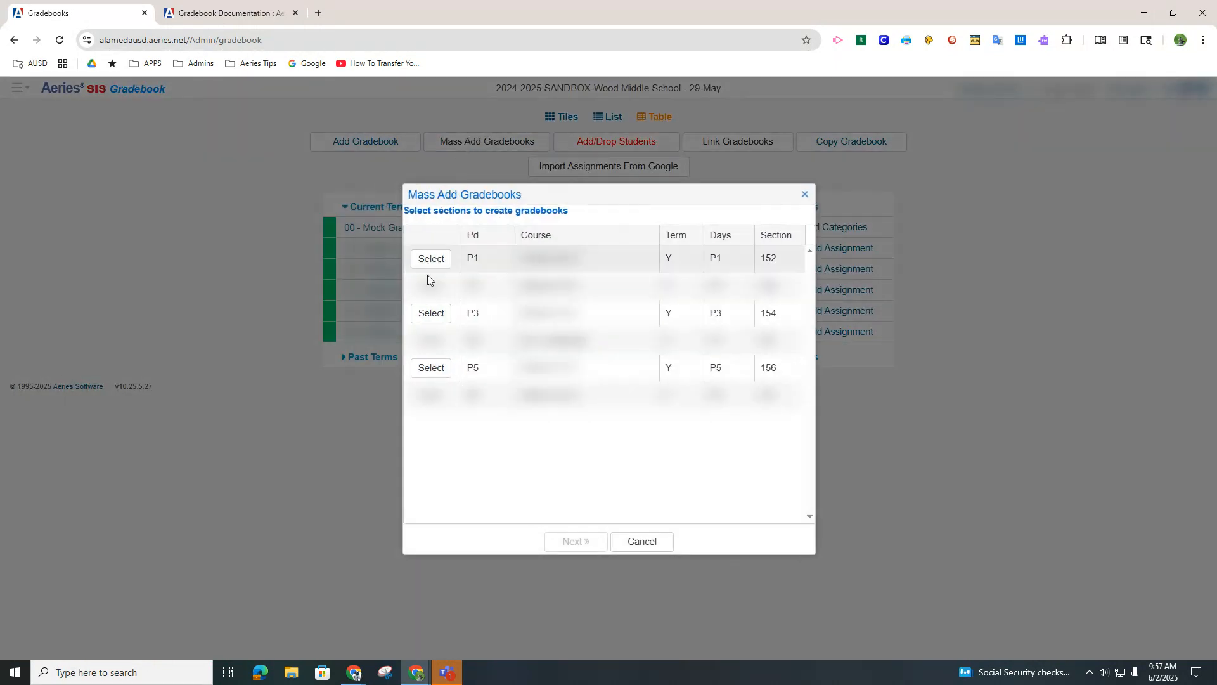
pyautogui.click(430, 260)
pyautogui.click(427, 312)
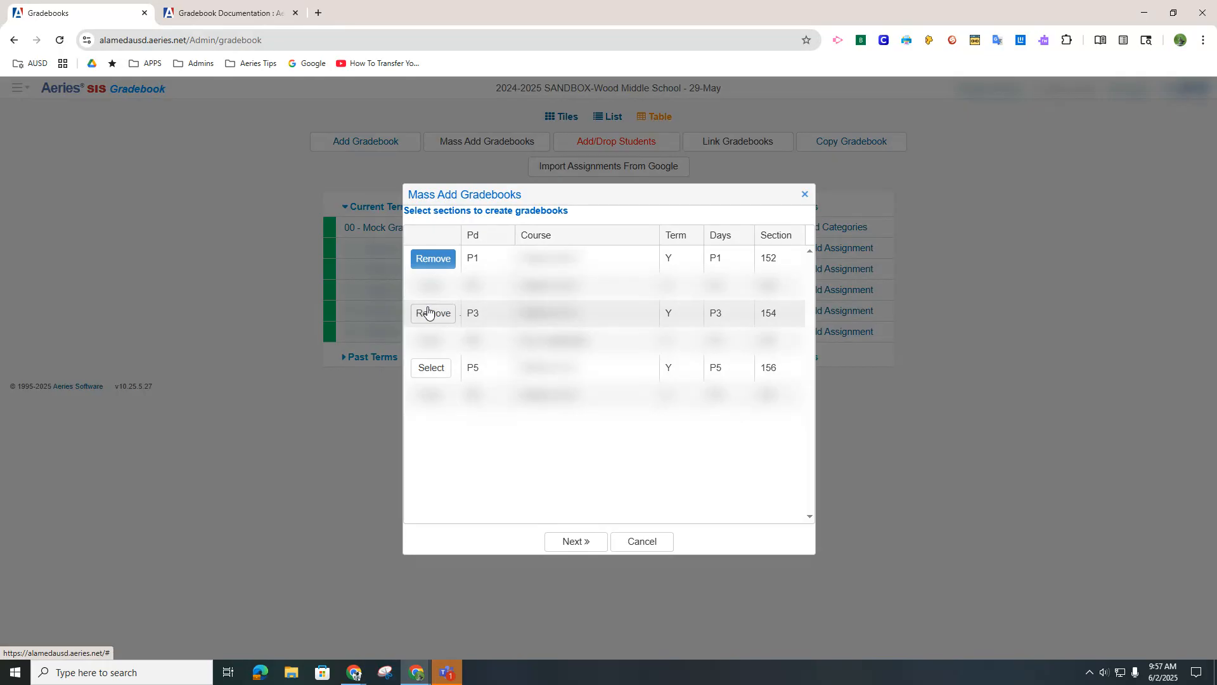
pyautogui.click(433, 366)
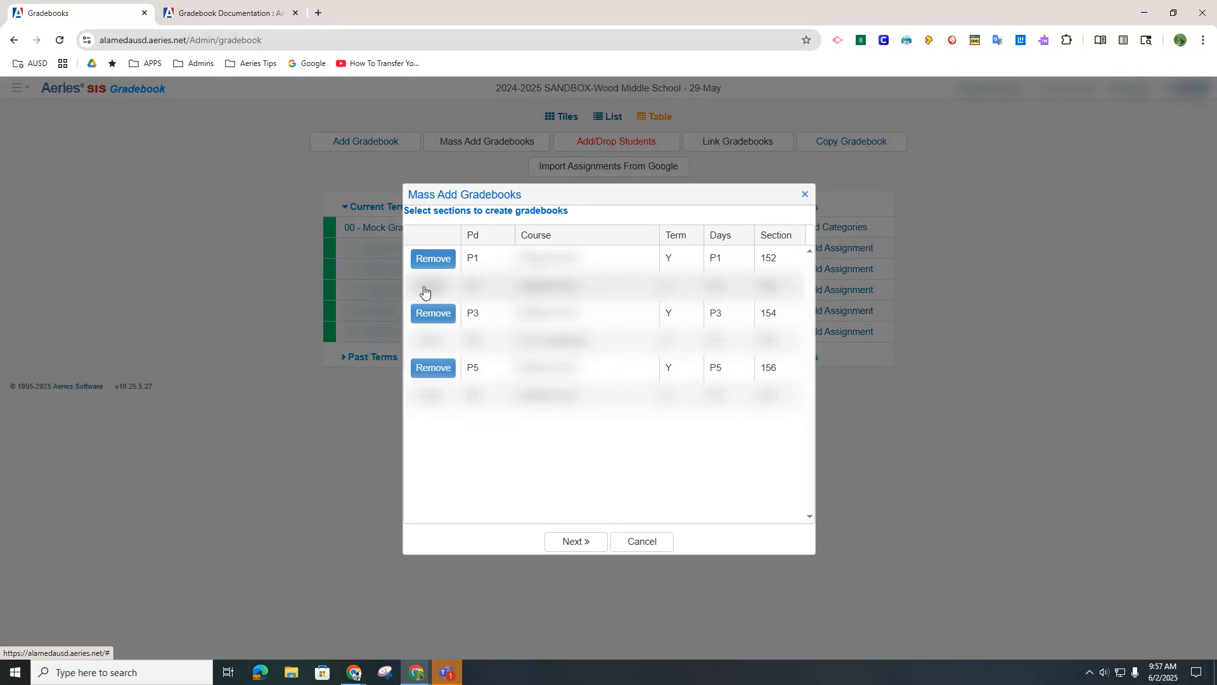
pyautogui.click(424, 288)
pyautogui.click(428, 342)
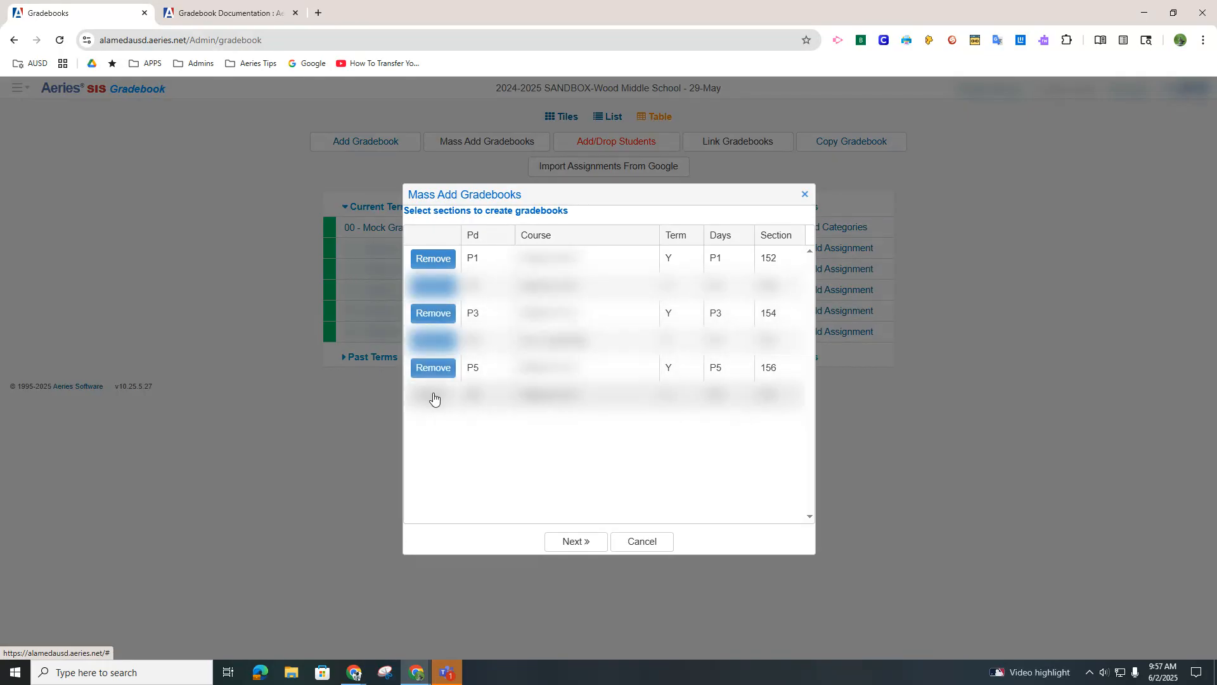
pyautogui.click(434, 398)
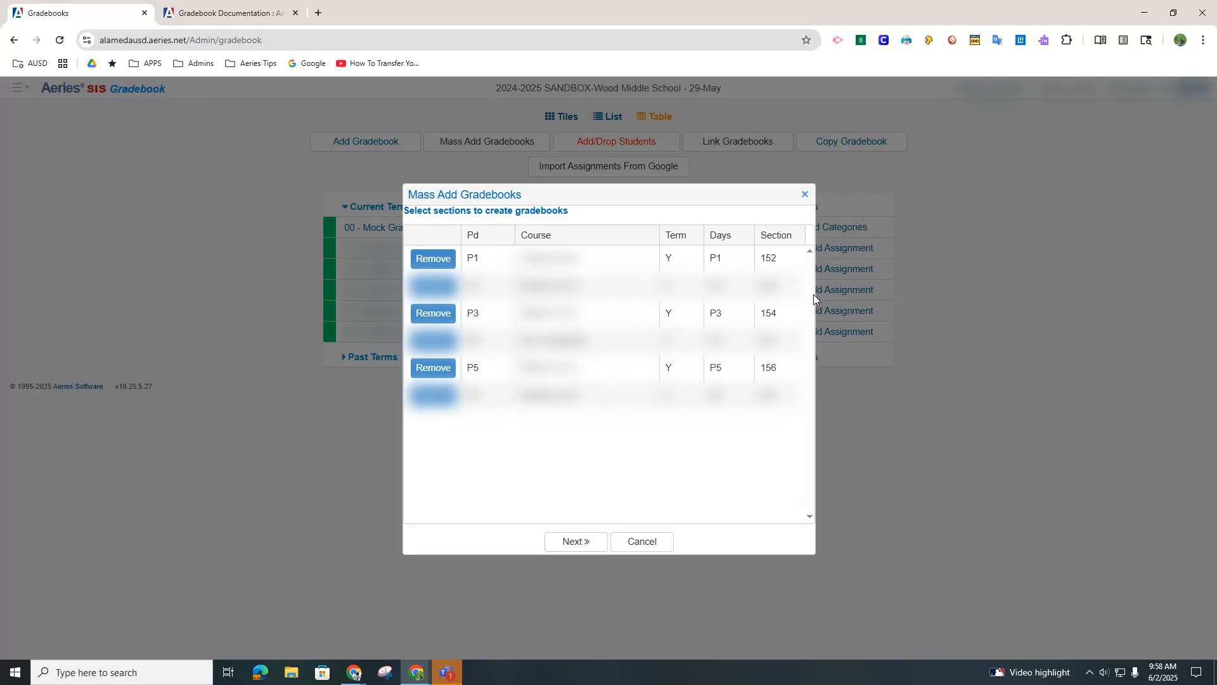
# Create the gradebooks for the selected sections using the MS Points-Based Template
pyautogui.click(572, 541)
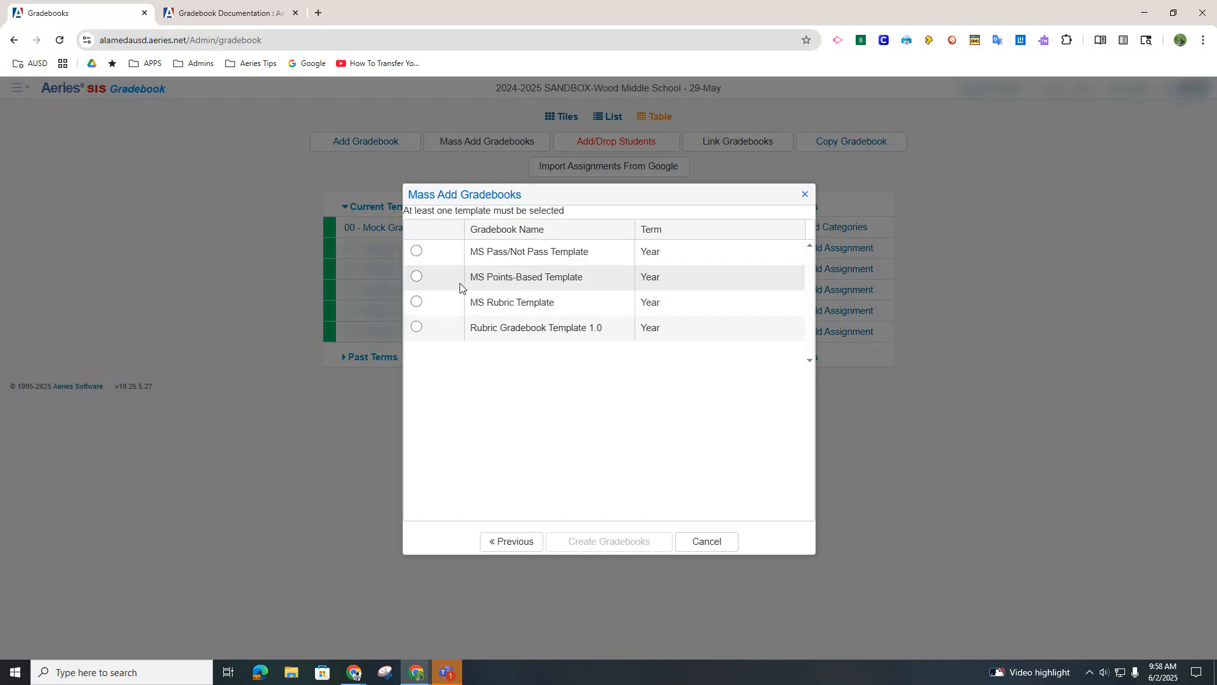
pyautogui.click(416, 277)
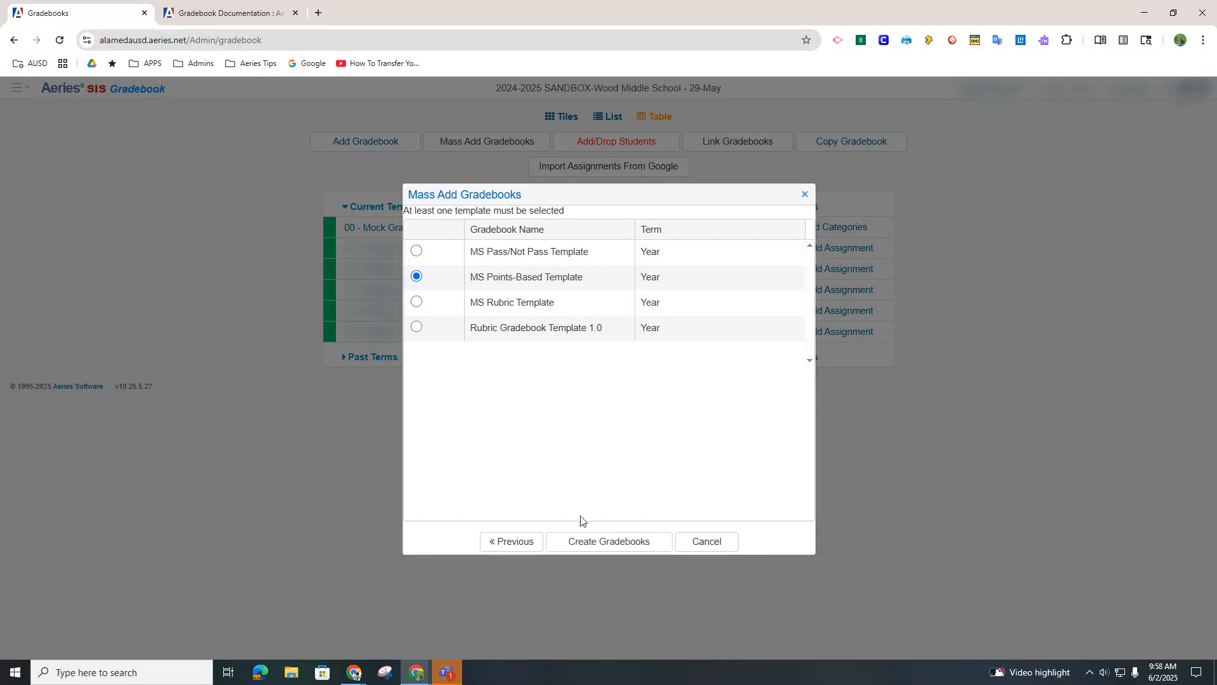
pyautogui.click(597, 549)
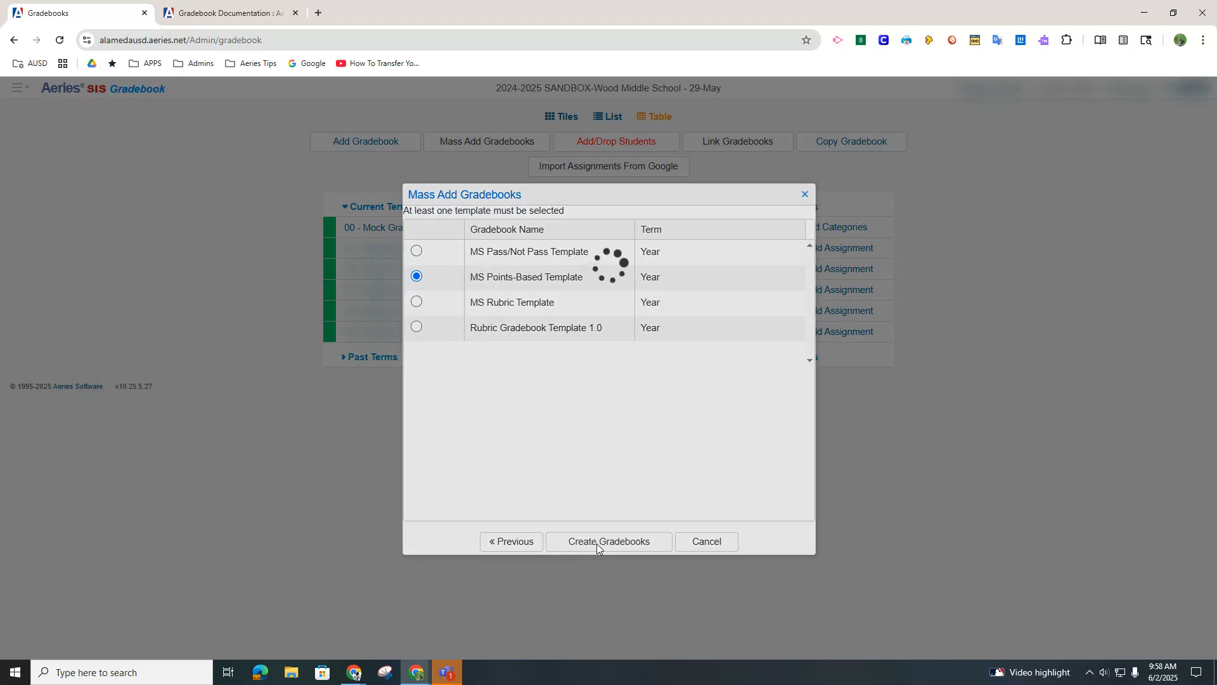